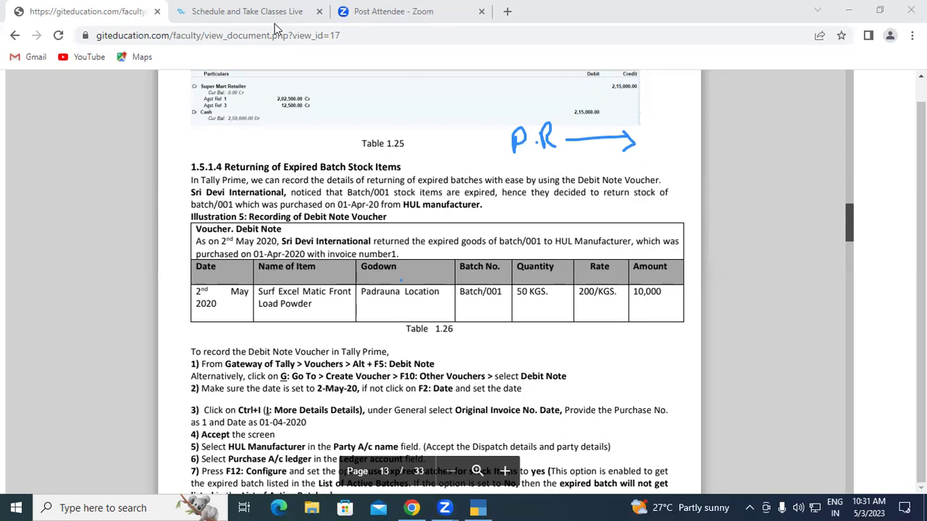
Handwrite annotations beside the P.R arrow above the debit note illustration in the course document
mouse_move(665, 120)
left_mouse_down()
mouse_move(670, 135)
mouse_move(679, 109)
mouse_move(688, 138)
mouse_move(705, 116)
mouse_move(717, 135)
left_mouse_up()
left_click_drag(718, 100, 734, 125)
left_click(727, 98)
mouse_move(755, 84)
left_mouse_down()
mouse_move(758, 124)
mouse_move(772, 106)
left_mouse_up()
left_click_drag(525, 187, 531, 205)
mouse_move(554, 176)
left_mouse_down()
mouse_move(556, 204)
mouse_move(579, 207)
left_mouse_up()
mouse_move(620, 184)
left_mouse_down()
mouse_move(682, 183)
mouse_move(689, 194)
left_mouse_up()
mouse_move(696, 171)
left_mouse_down()
mouse_move(700, 181)
mouse_move(721, 168)
mouse_move(735, 187)
left_mouse_up()
mouse_move(754, 155)
left_mouse_down()
mouse_move(745, 178)
mouse_move(765, 184)
left_mouse_up()
mouse_move(774, 142)
left_mouse_down()
mouse_move(776, 178)
mouse_move(787, 155)
left_mouse_up()
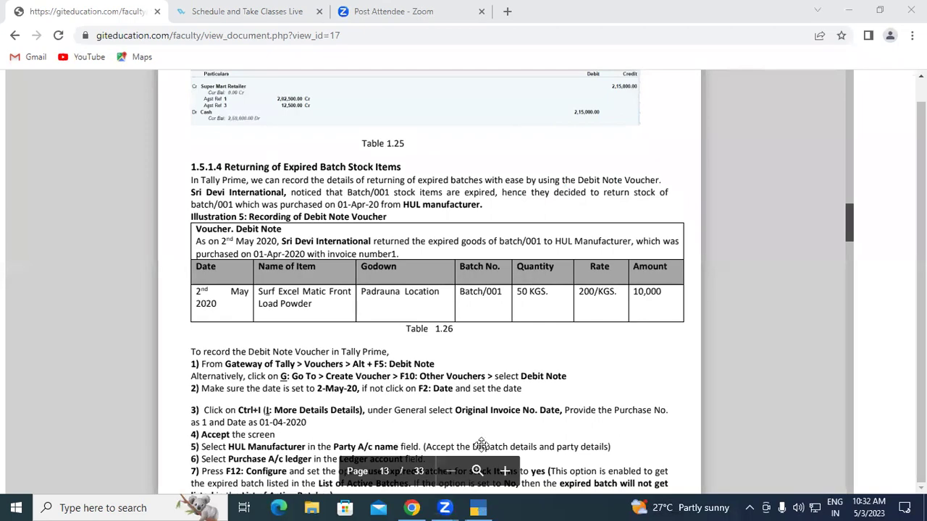
Switch to TallyPrime and abandon the open receipt voucher to return to the Gateway of Tally
key("alt+Tab")
key("Return")
key("BackSpace")
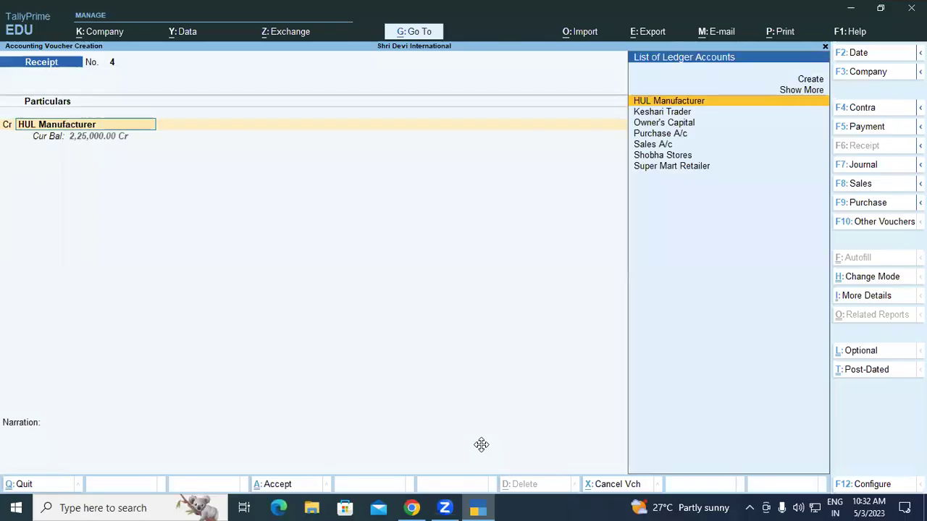
key("ctrl+Return")
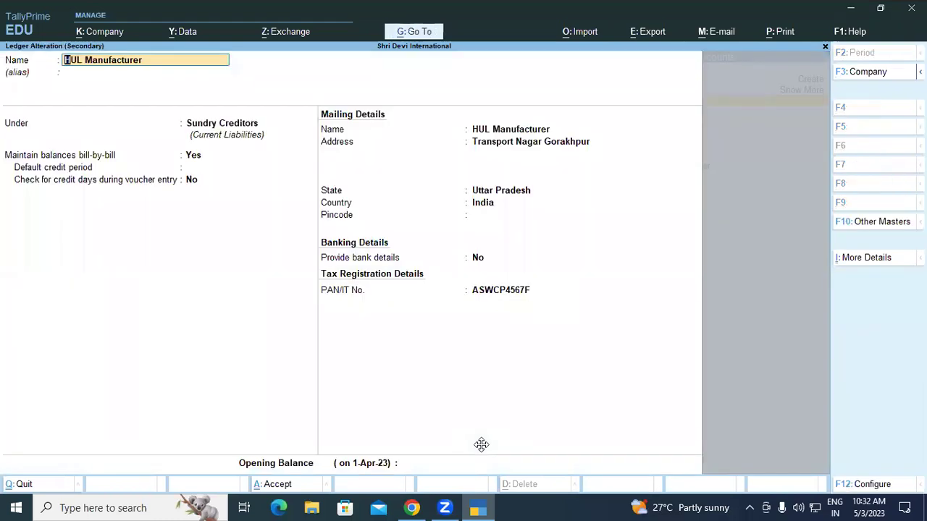
key("BackSpace")
key("Escape")
key("BackSpace")
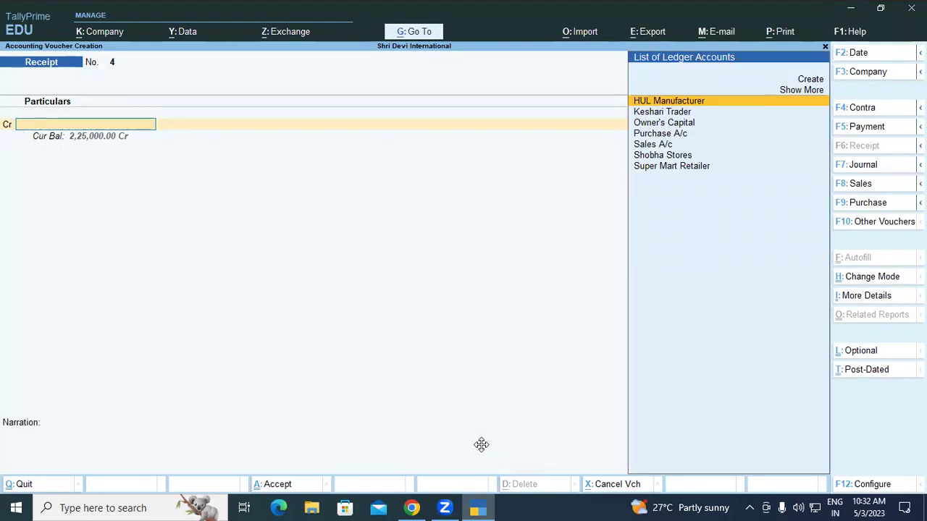
key("Escape")
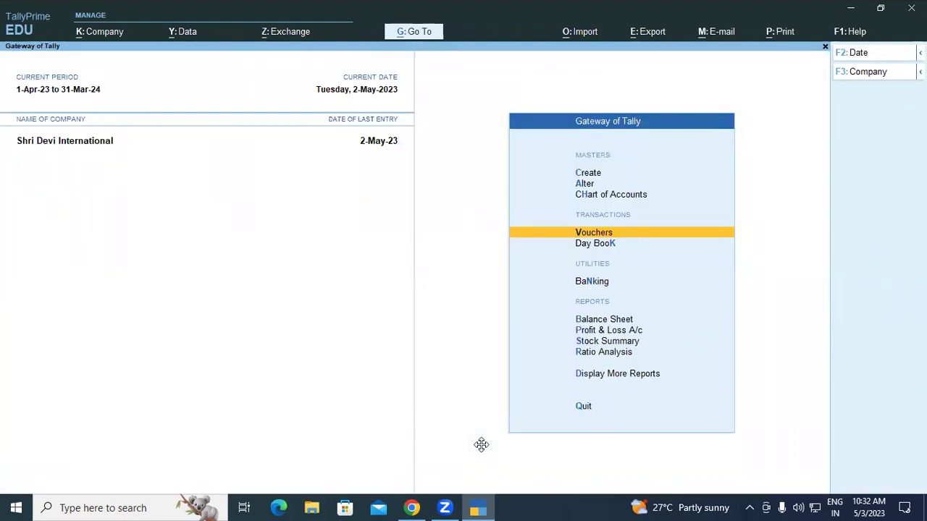
Start a Debit Note voucher and select HUL Manufacturer as the party account
key("Return")
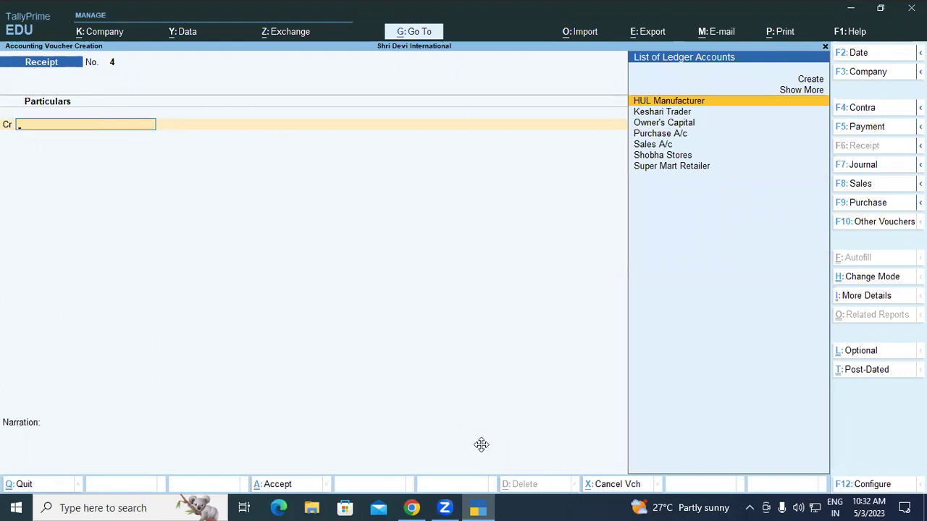
left_click(867, 225)
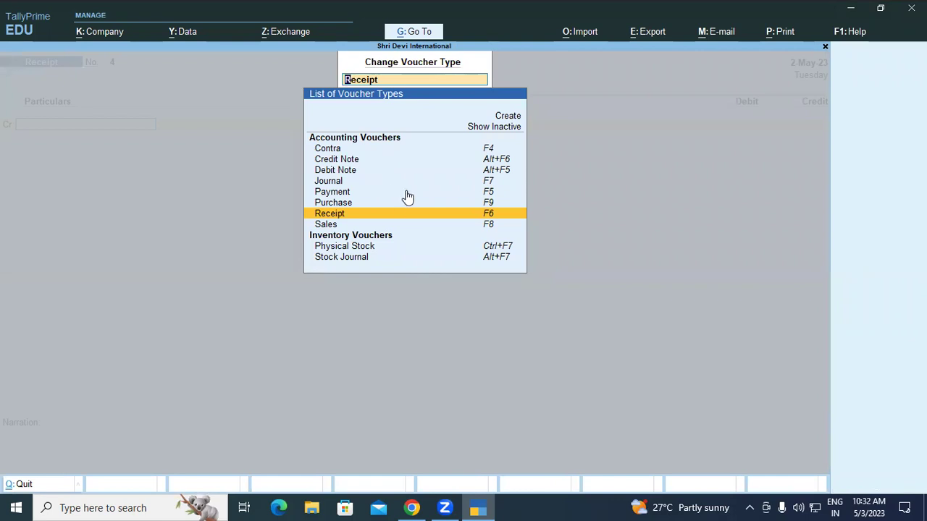
left_click(494, 175)
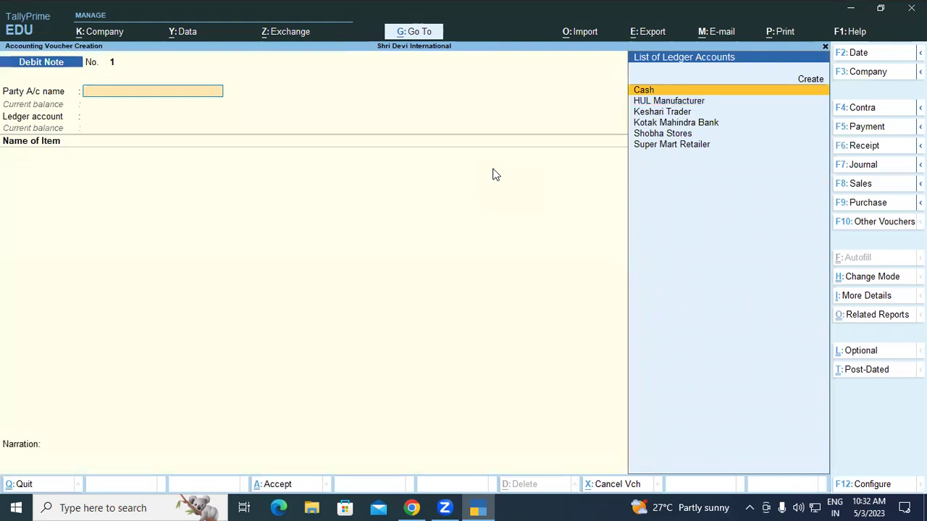
key("Down")
key("Return")
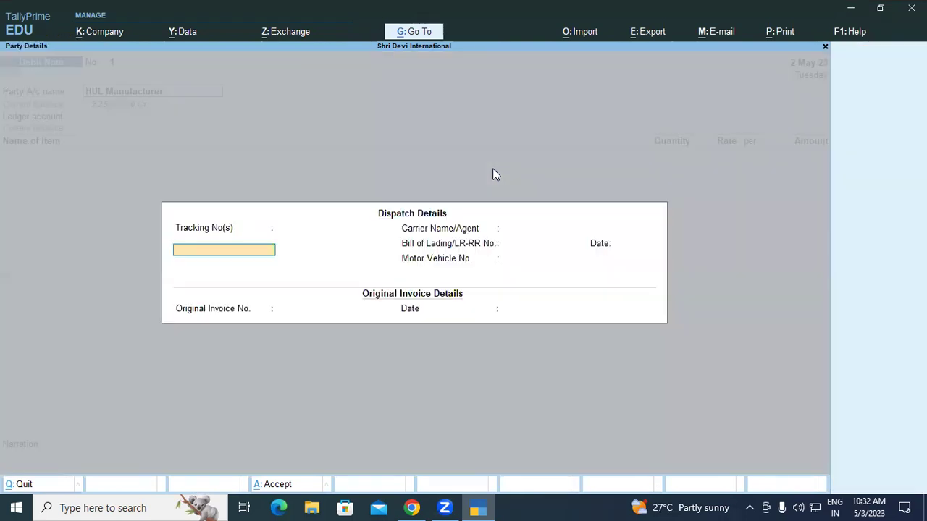
Leave the debit note's tracking number, carrier, lading and vehicle details blank
key("Return")
key("Return")
key("Return")
key("Return")
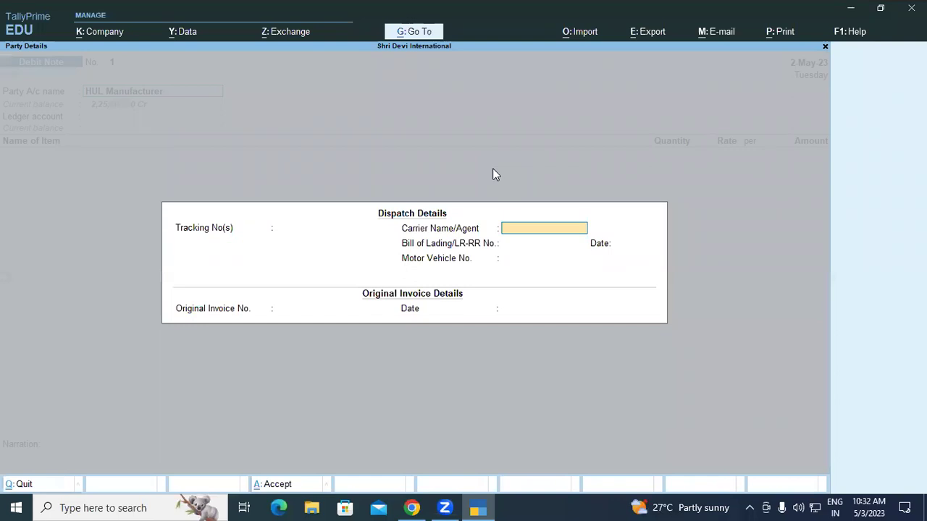
key("Return")
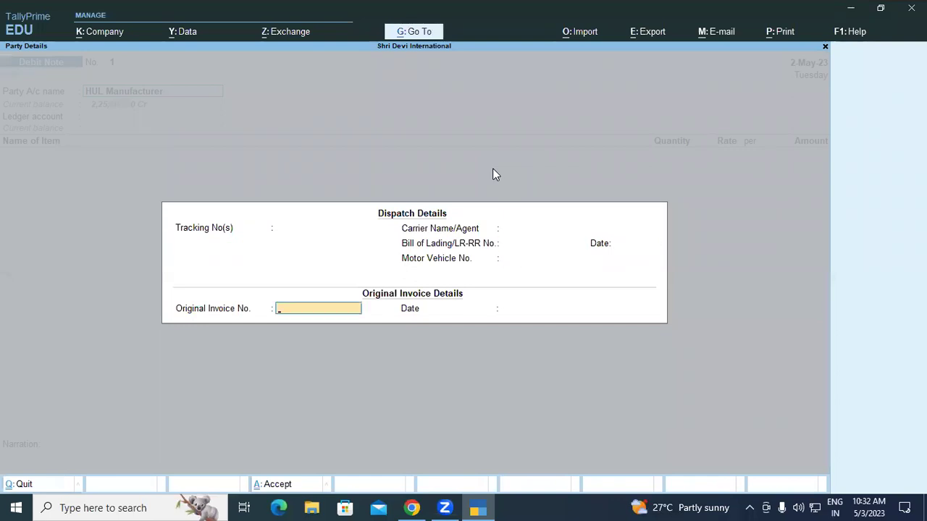
Check the course document in the browser, return to TallyPrime, enter 01 as the original invoice number and accept the party details
left_click(412, 508)
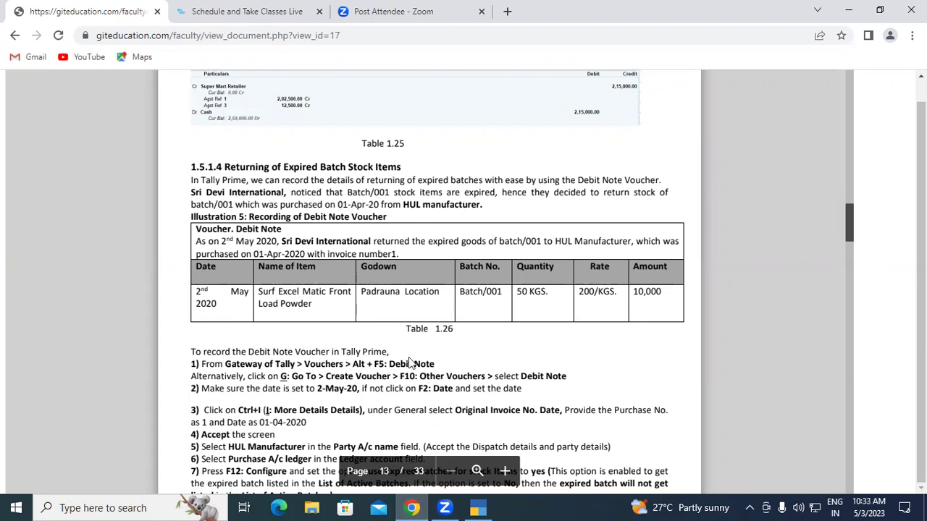
left_click(479, 508)
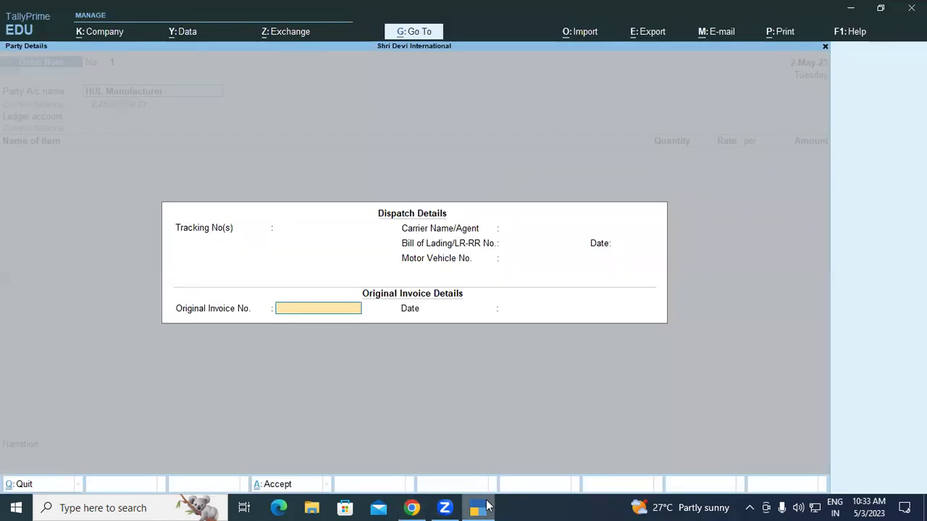
type("89")
key("Return")
type("3")
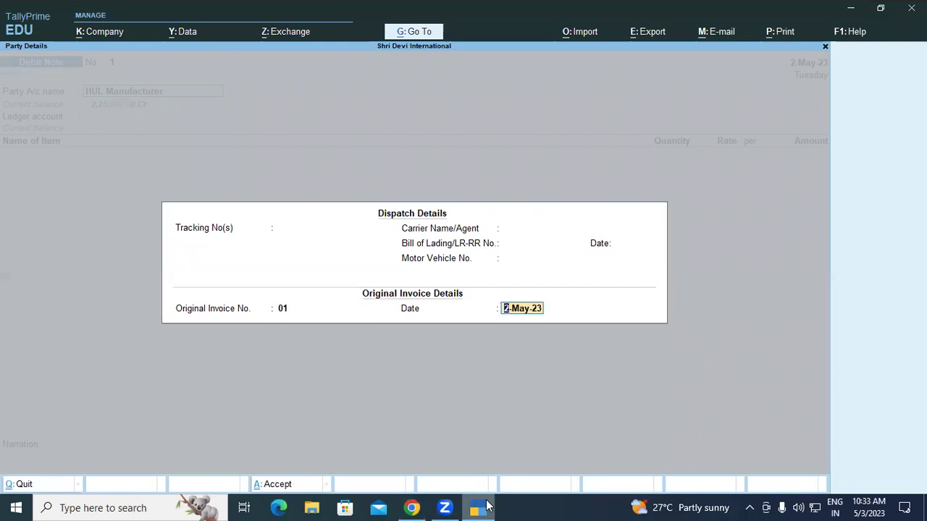
key("Return")
key("Return")
key("Return")
key("ctrl+a")
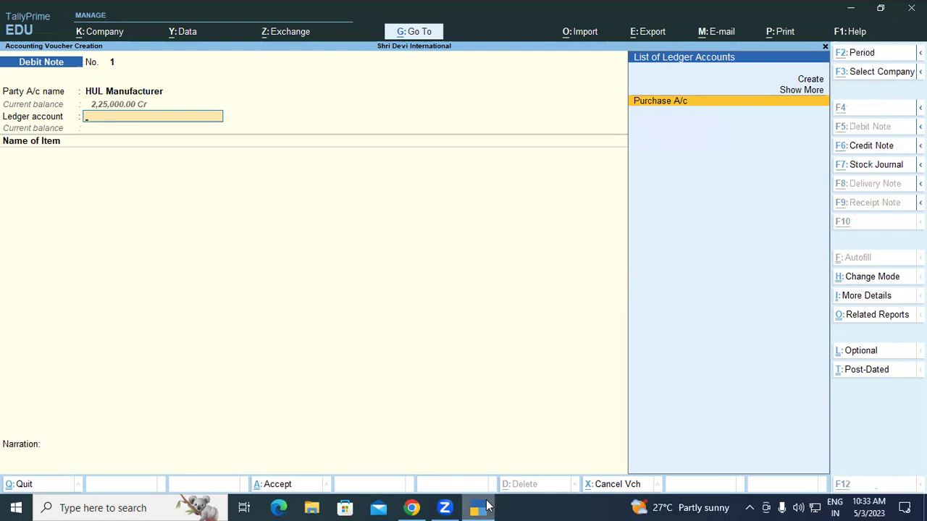
Create a Purchase Return ledger under Purchase Accounts and use it as the debit note's ledger account
type("C")
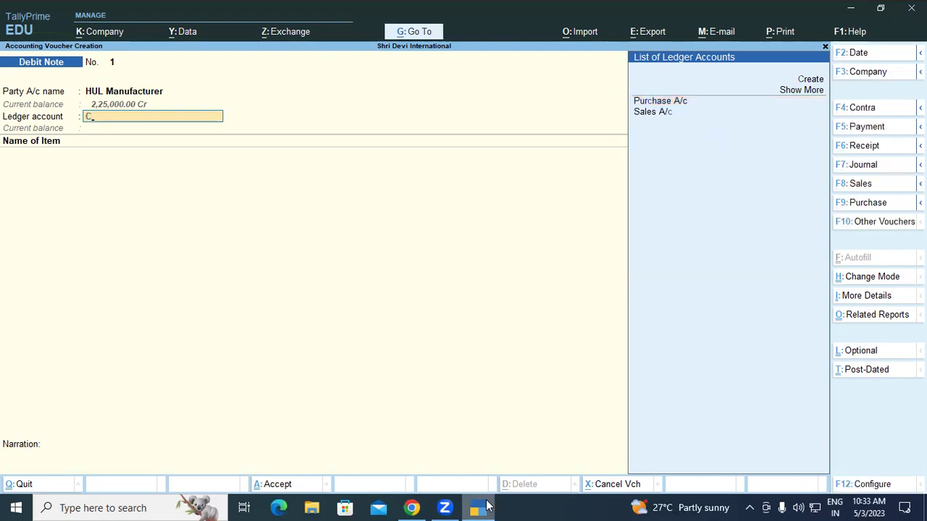
key("BackSpace")
key("alt+c")
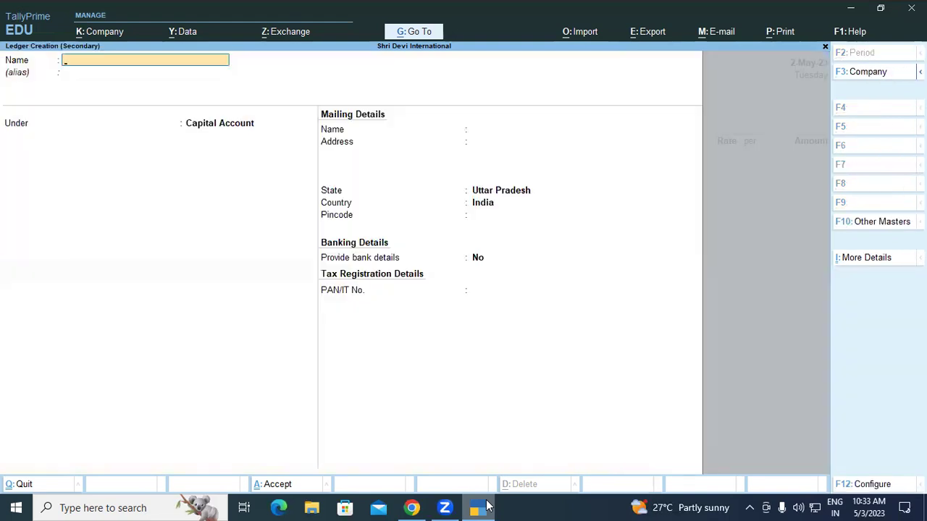
type("Purchase Return")
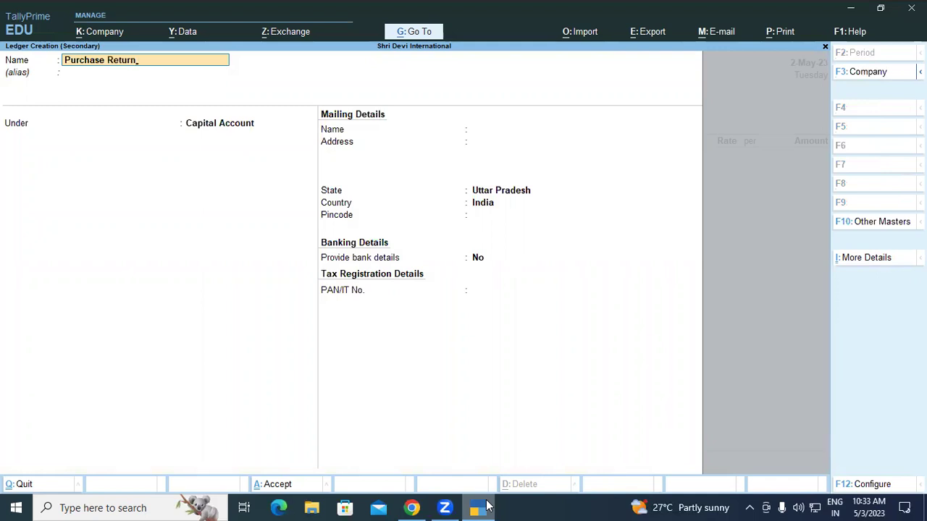
key("Return")
key("Return")
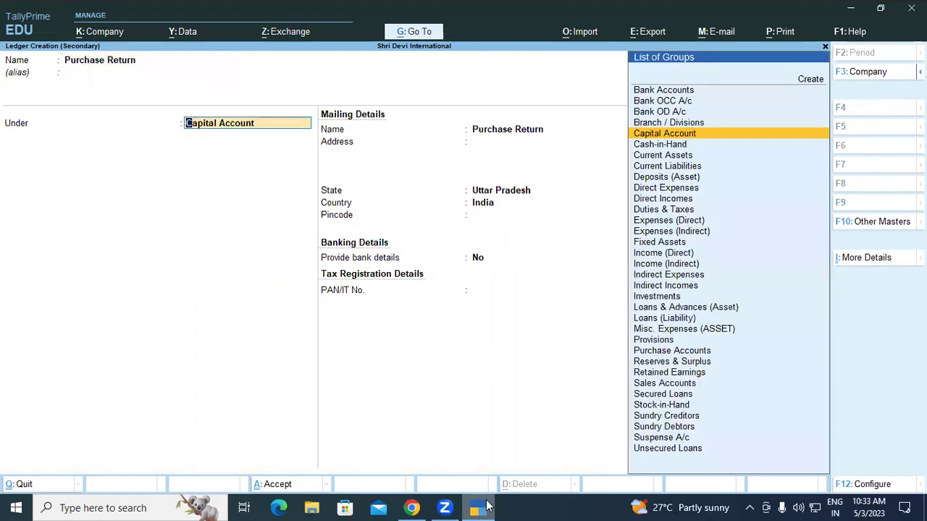
type("Pu")
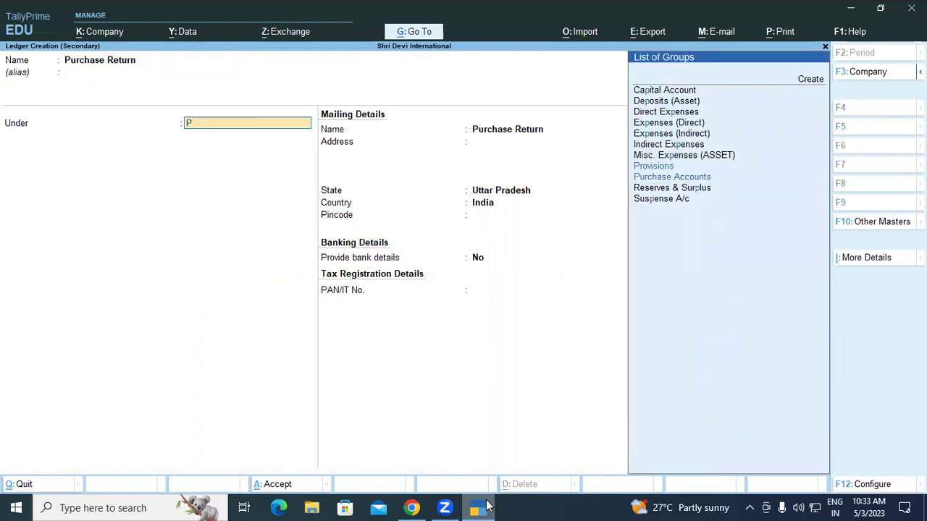
key("Return")
key("Return")
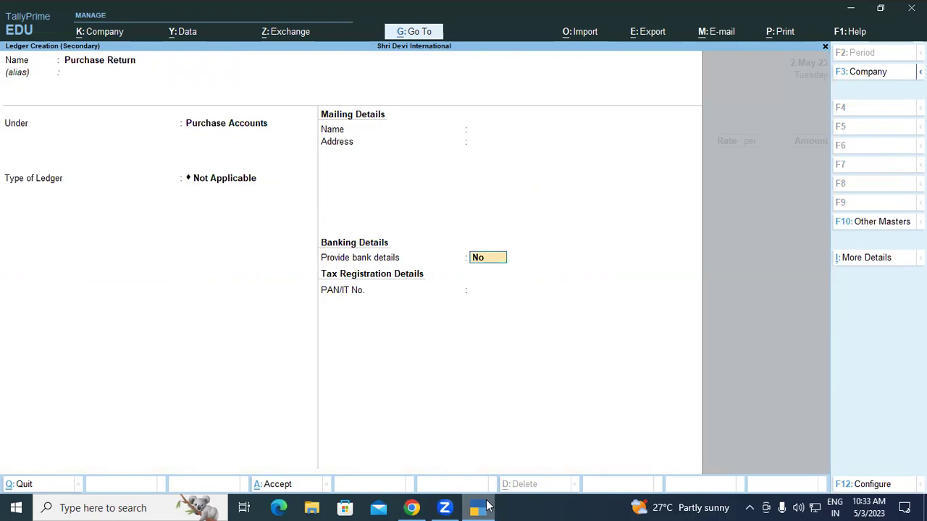
key("ctrl+a")
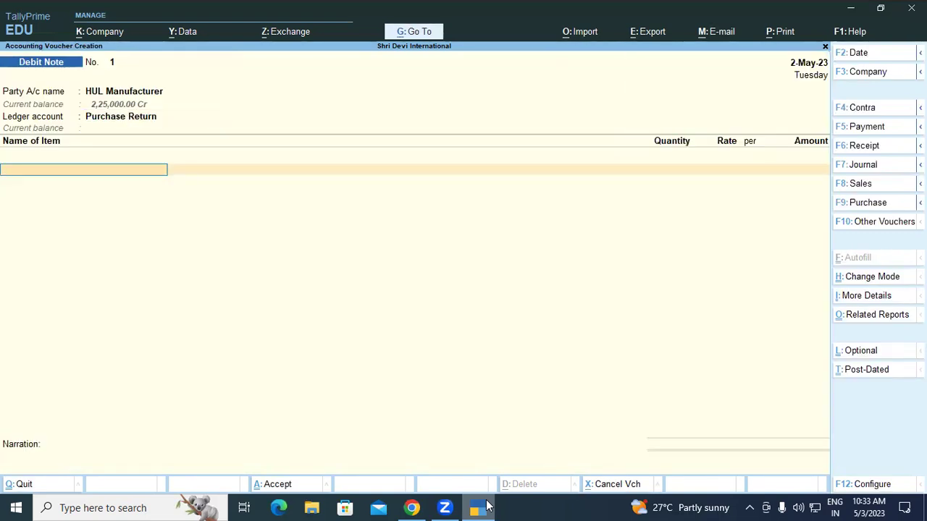
Add Surf Excel Matic Front Load Powder as the returned item, allocated to location Padrauna UP and Batch/001
type("Surf")
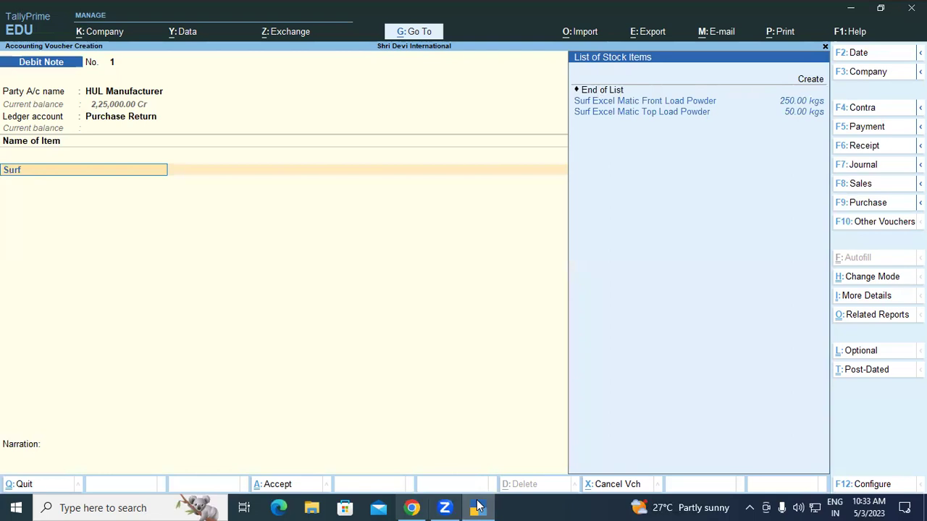
key("Down")
key("Return")
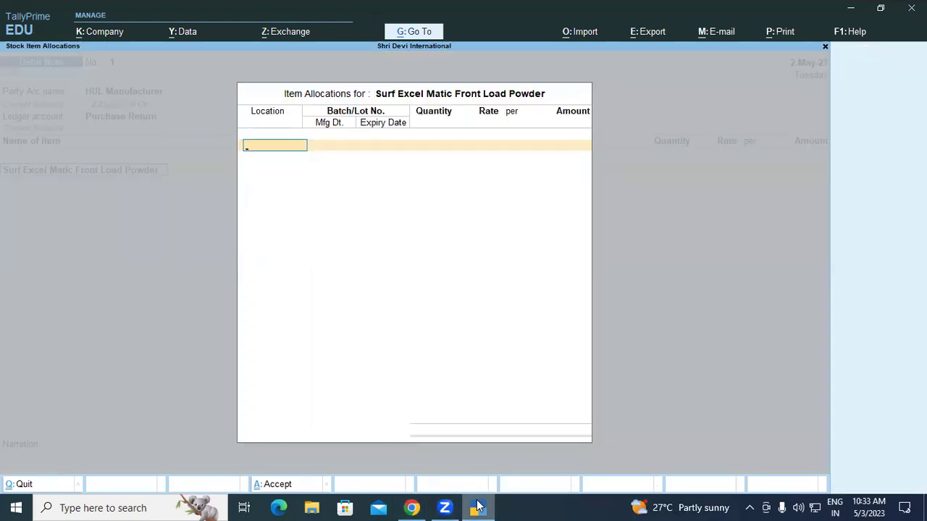
left_click(411, 507)
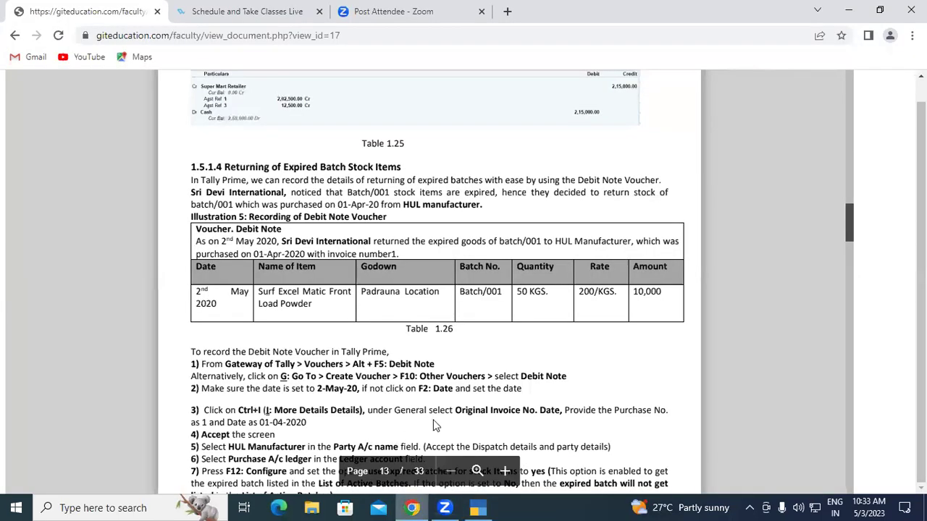
left_click(477, 508)
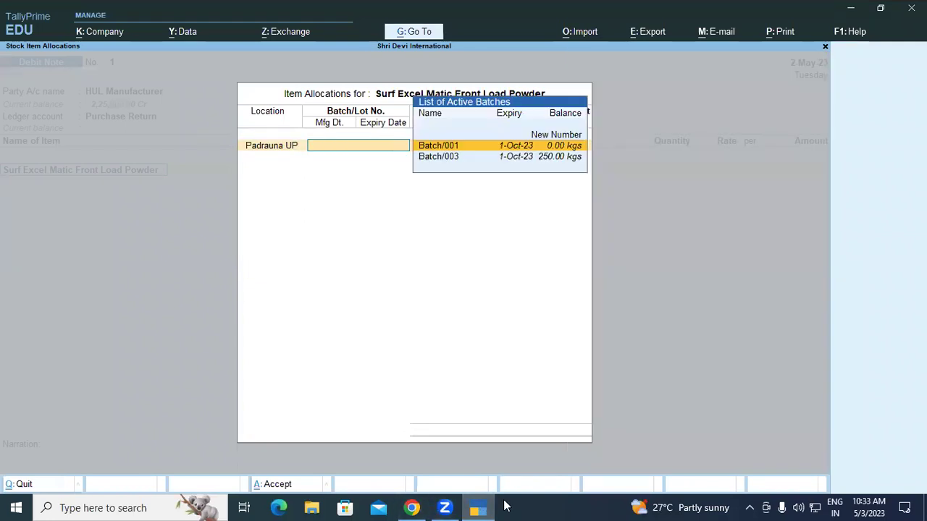
key("Return")
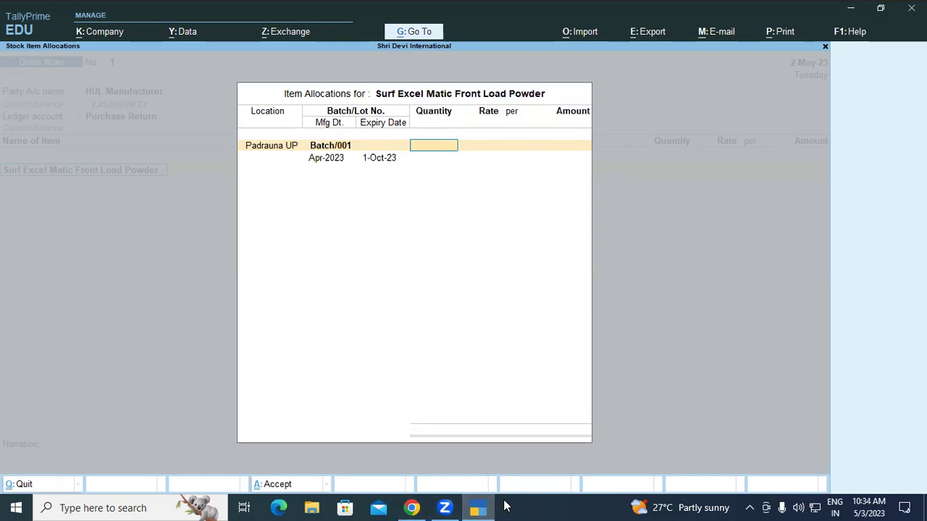
Set the Batch/001 quantity to 50 kgs and accept the filled-in rate, amount, manufacturing date and expiry date
type("50")
key("Return")
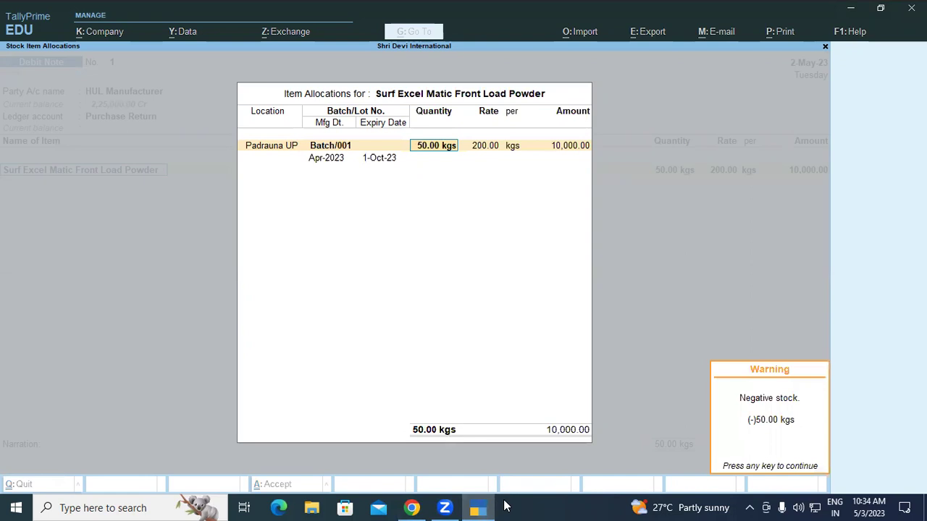
key("Return")
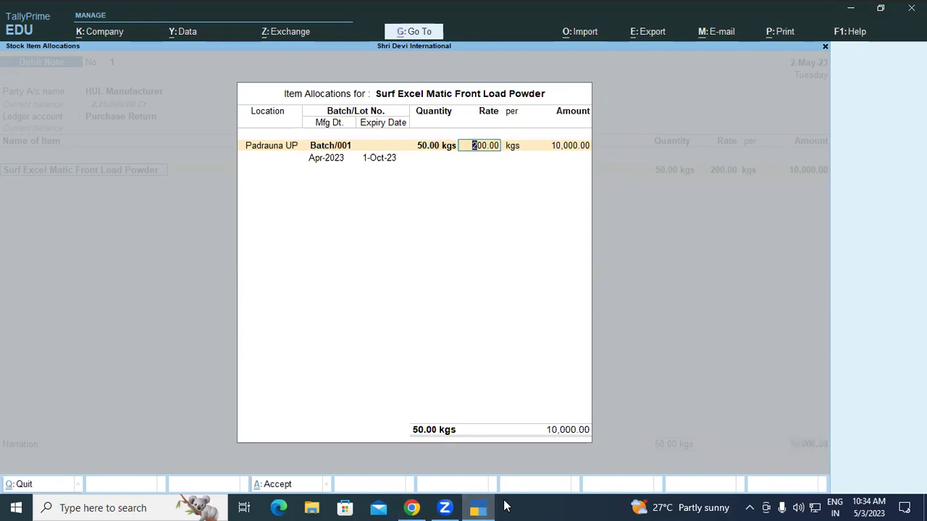
key("Return")
key("Return")
key("Return")
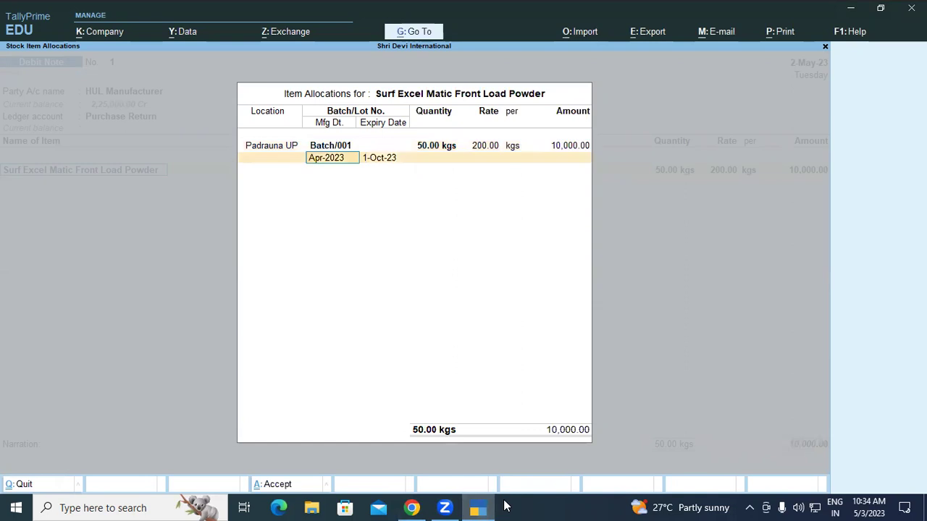
key("Return")
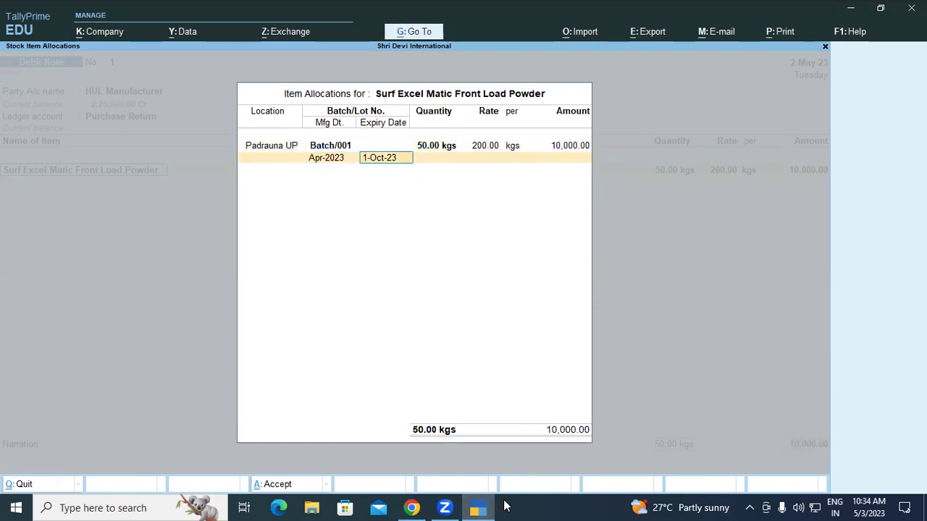
key("Return")
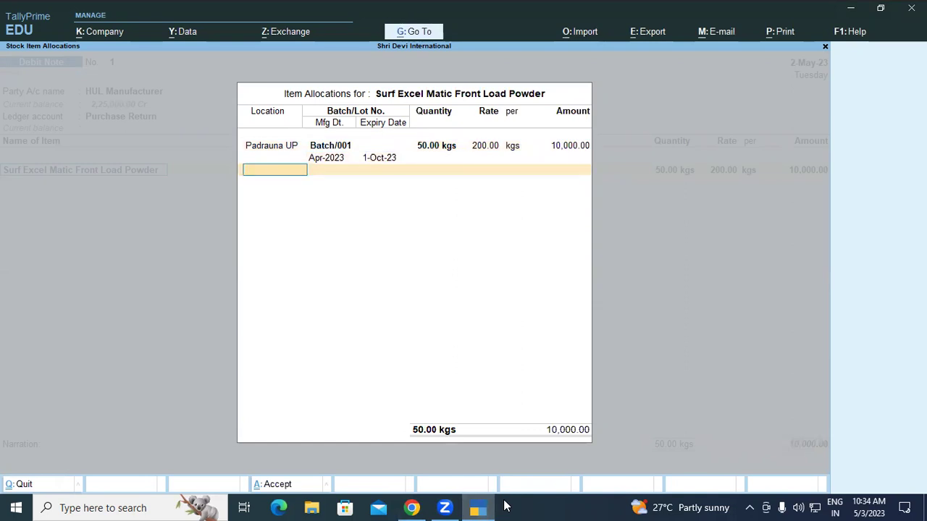
Switch to the browser and review the remaining debit note instructions in the course document
left_click(411, 508)
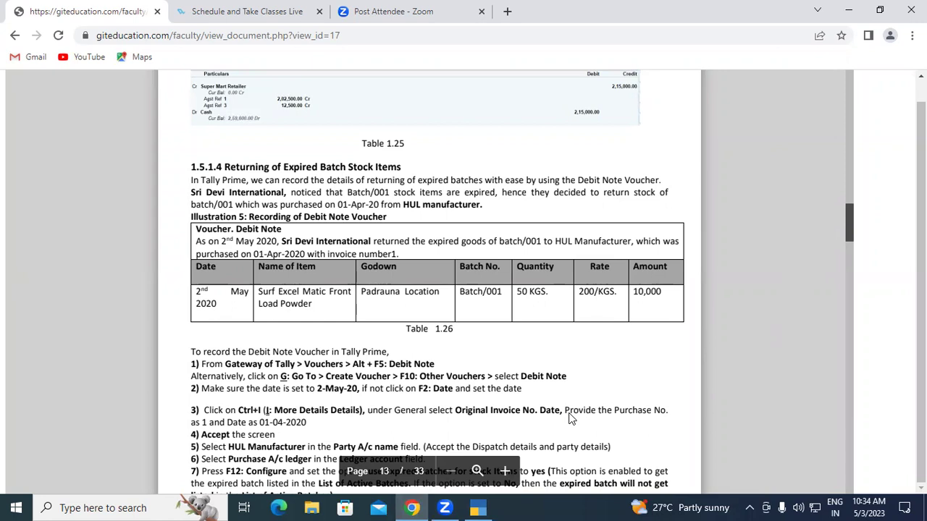
scroll(569, 419, "down", 1)
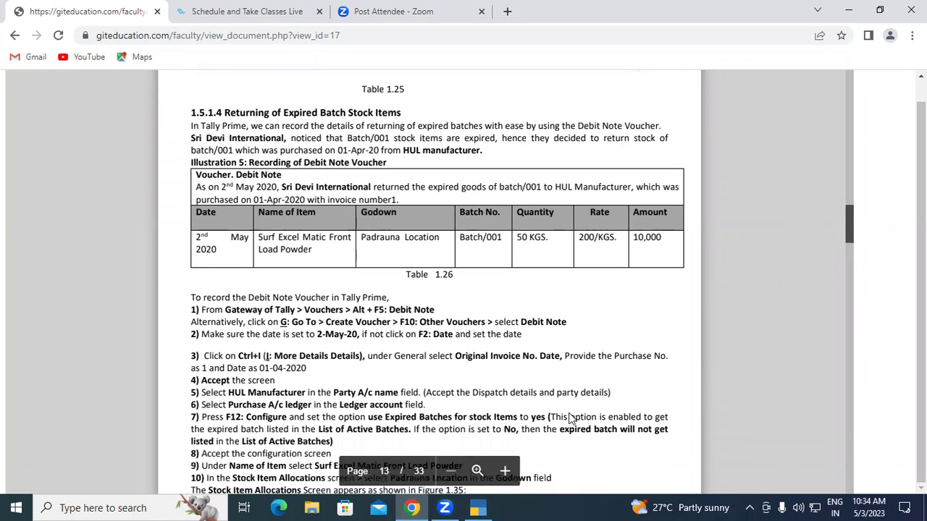
scroll(569, 418, "down", 1)
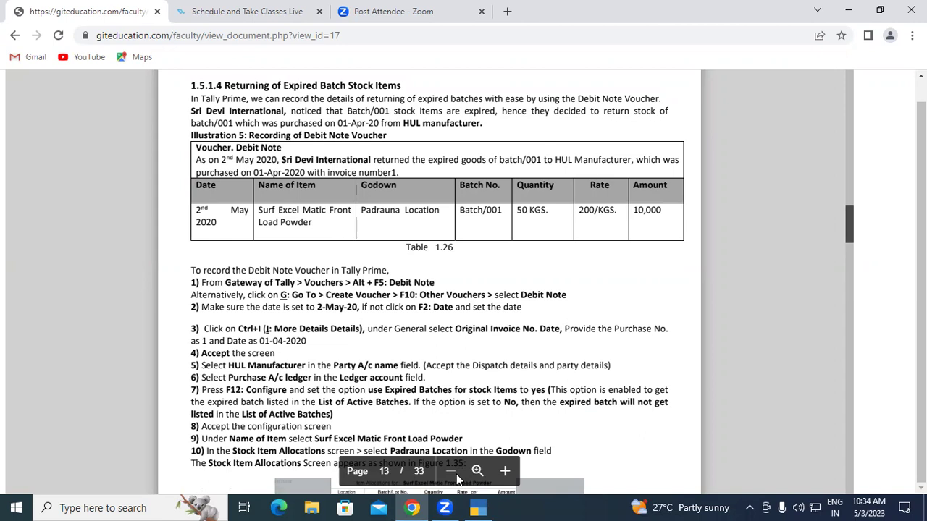
Switch back to TallyPrime and set Use Expired Batches for Stock items to Yes in the voucher configuration
key("alt+Tab")
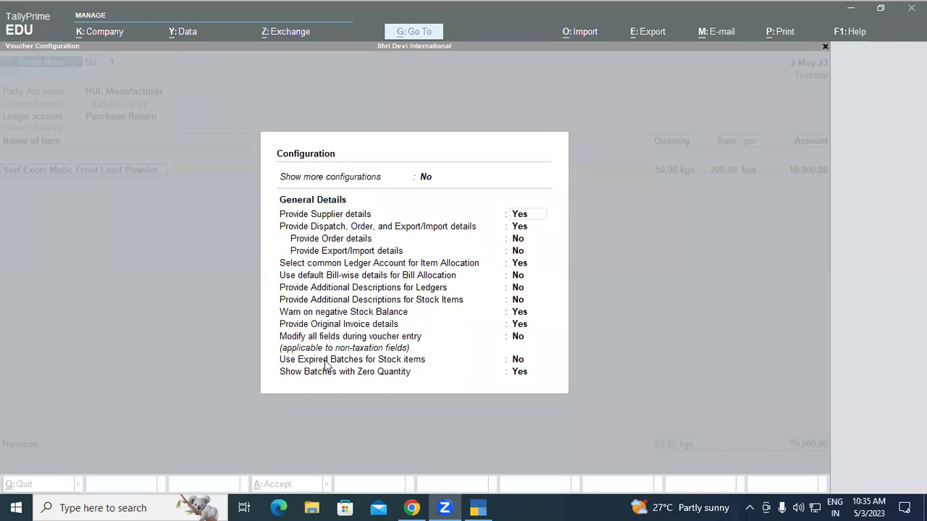
left_click(517, 360)
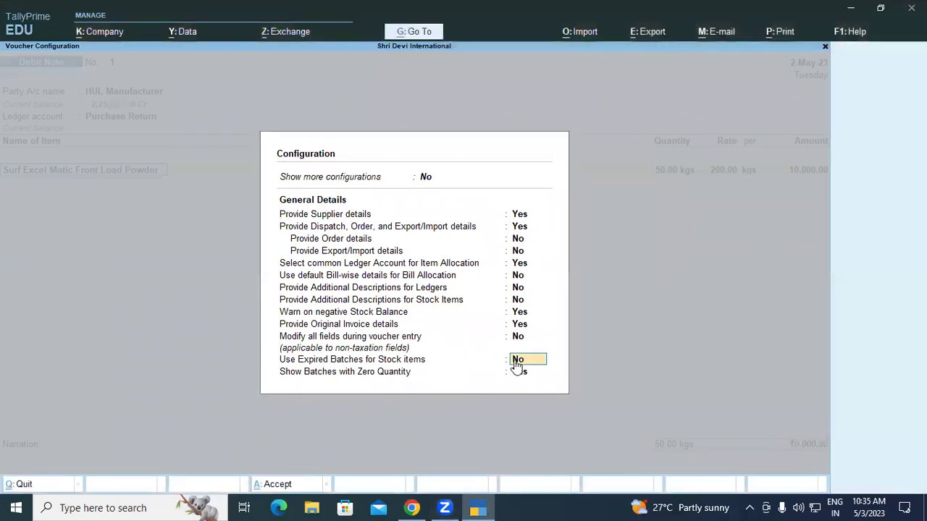
key("y")
key("Return")
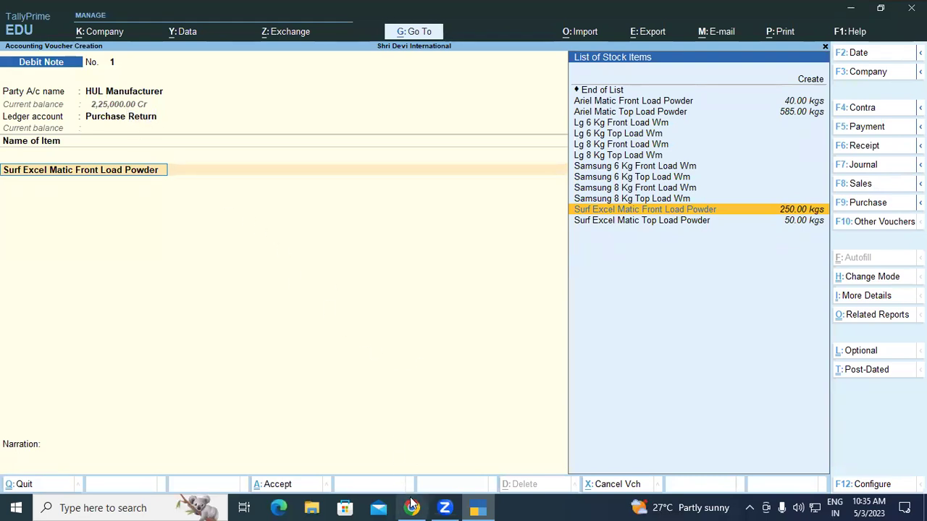
Check the debit note's Original Invoice No. & Date details against the course document and accept them as filled in
mouse_move(412, 508)
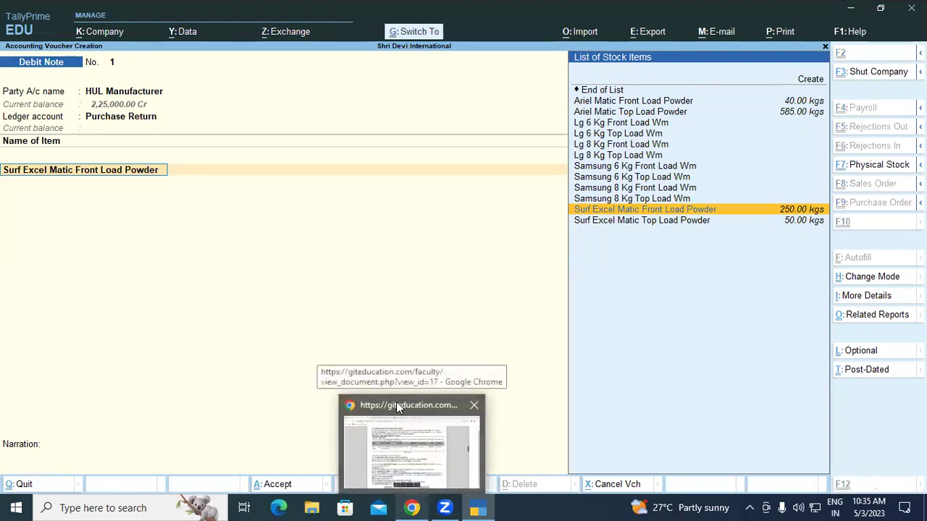
key("ctrl+i")
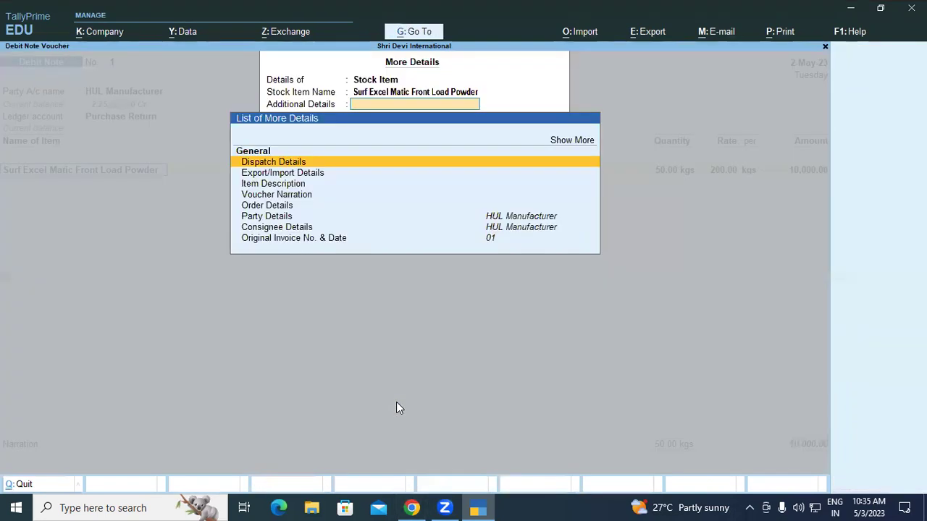
left_click(305, 239)
left_click(307, 238)
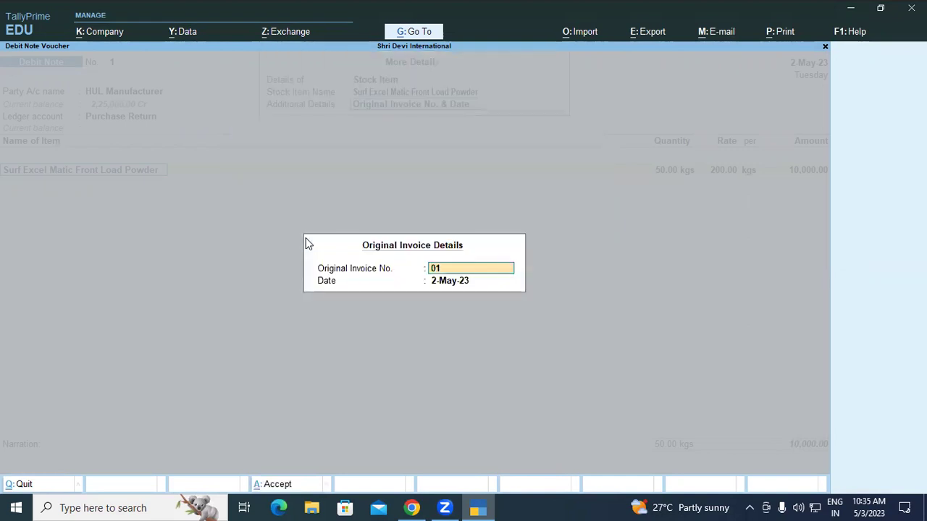
key("Return")
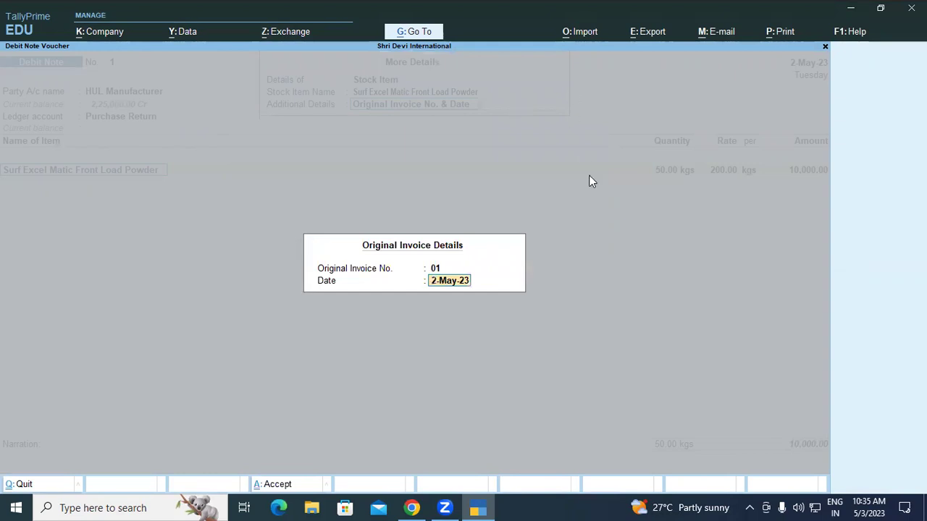
left_click(411, 507)
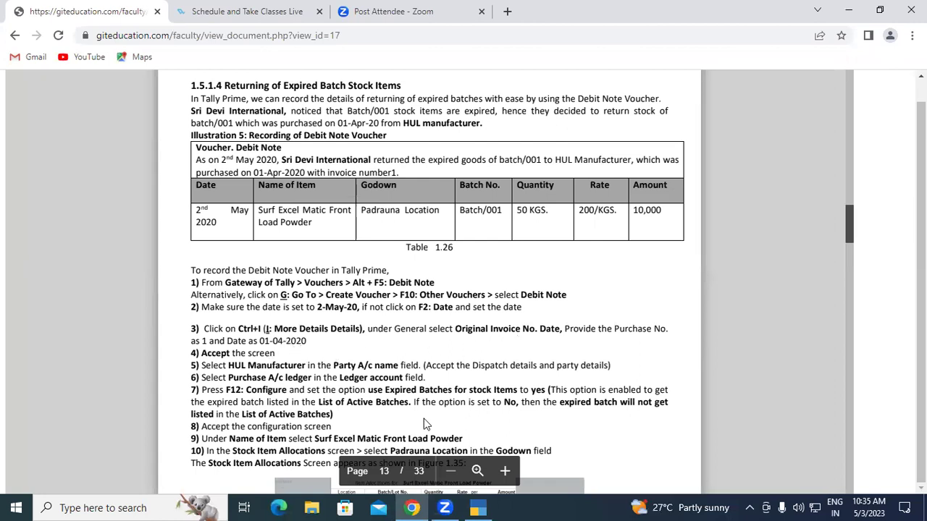
left_click(478, 507)
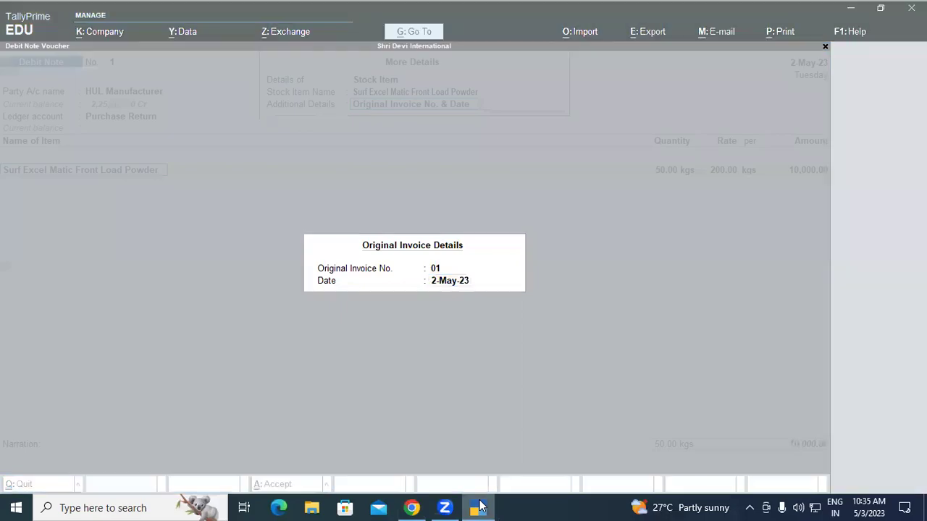
left_click(478, 507)
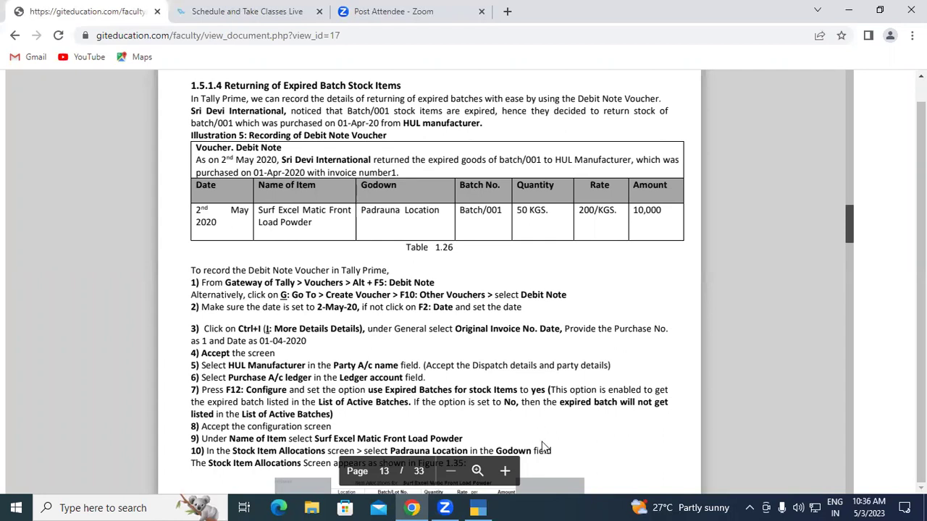
left_click(478, 507)
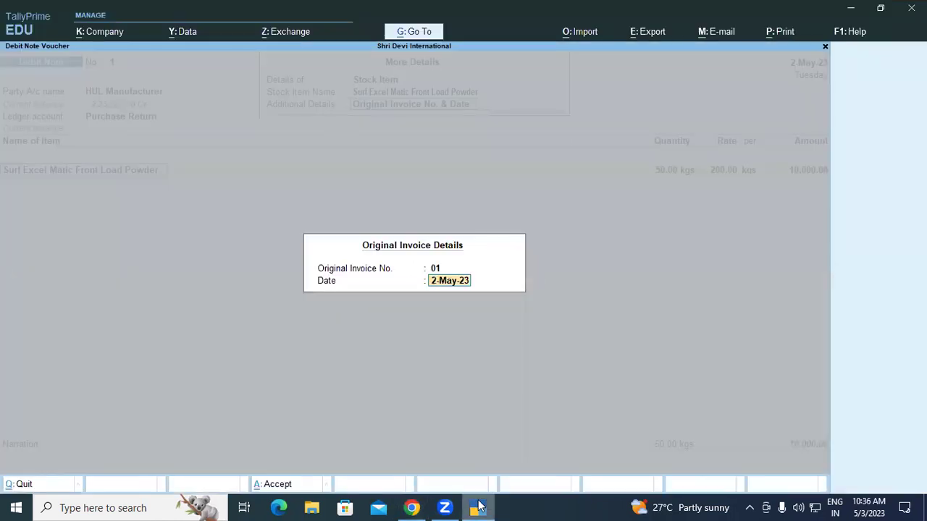
key("ctrl+a")
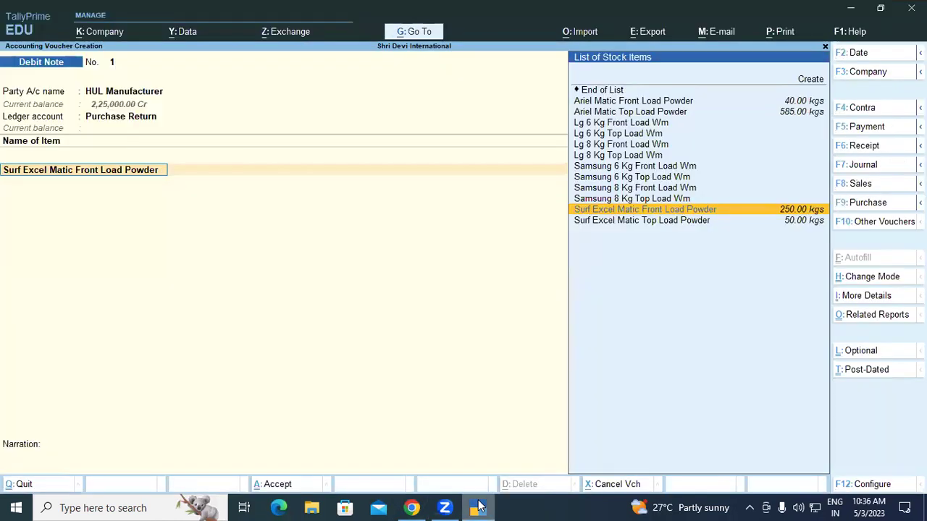
Go through the Surf Excel Matic Front Load Powder allocation, accept its existing values and proceed to the next item line
key("Return")
key("Return")
key("Return")
key("Return")
key("Return")
key("Return")
key("Return")
key("Return")
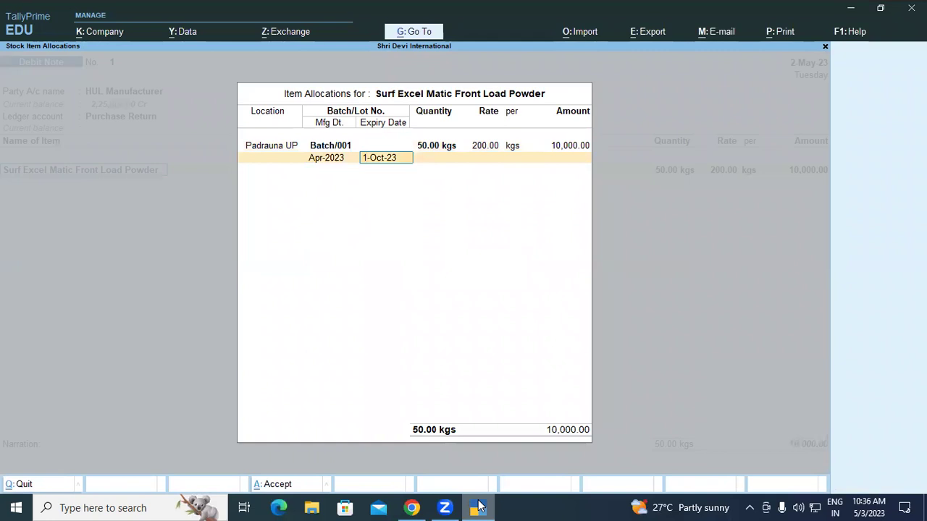
key("Return")
key("Return")
key("Return")
key("Return")
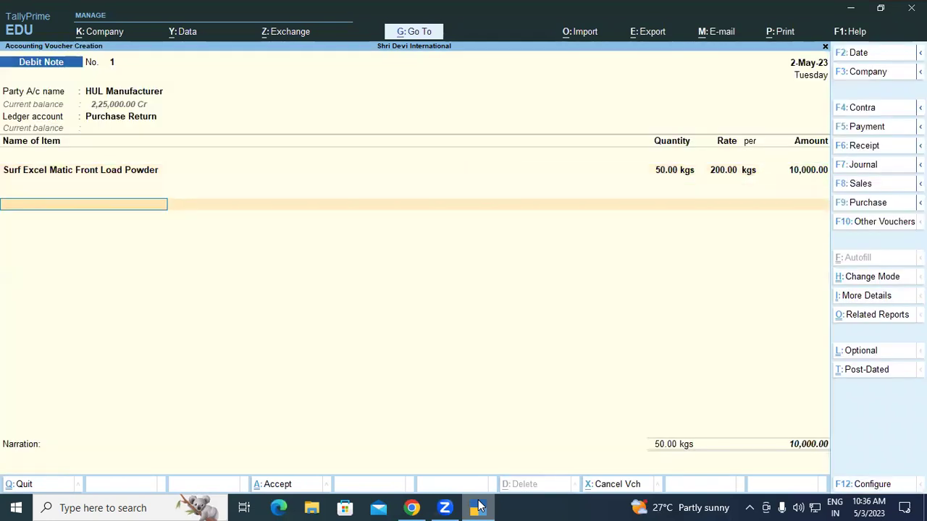
Compare the Stock Item Allocations figure in the course document with the voucher's Surf Excel Matic Front Load Powder allocation
left_click(411, 507)
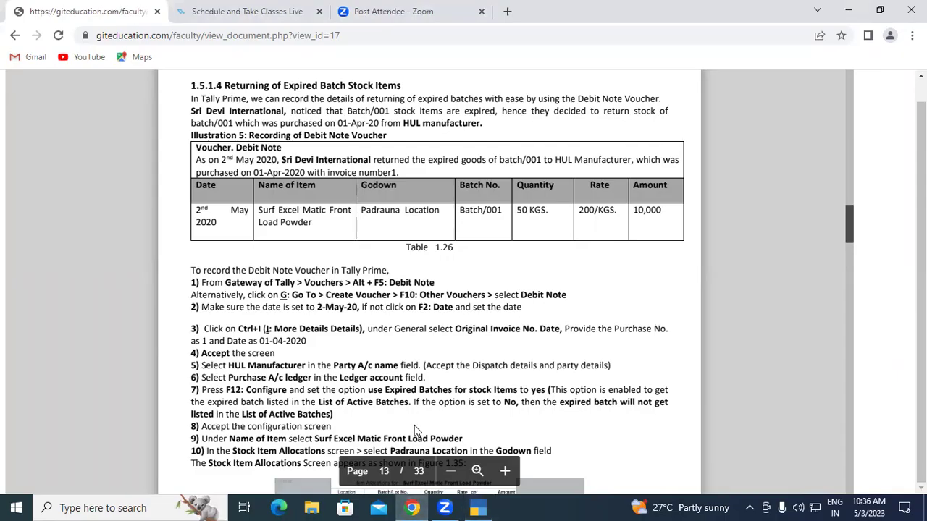
scroll(417, 431, "down", 5)
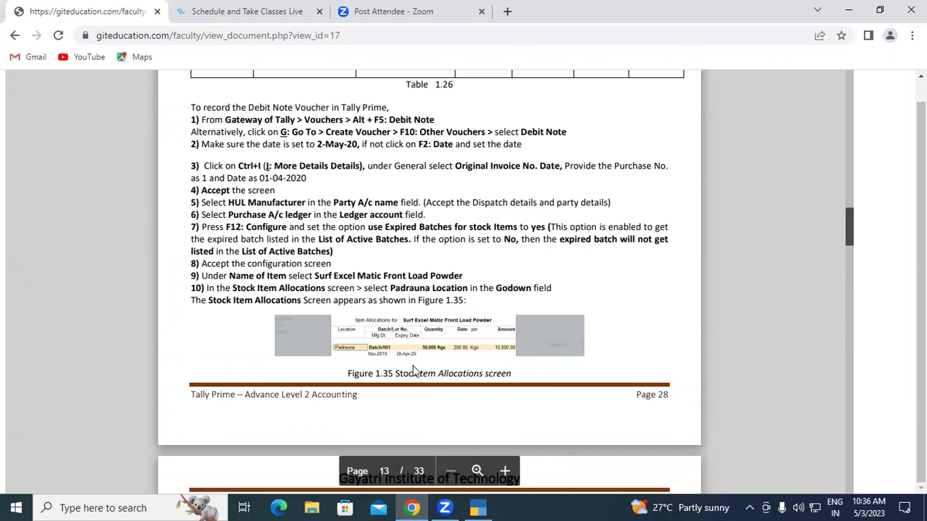
left_click(478, 508)
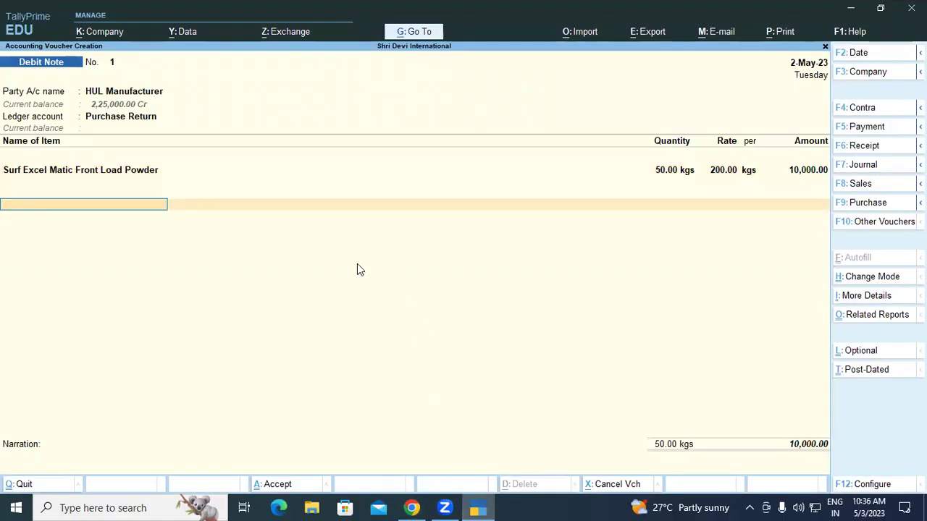
left_click(145, 170)
key("Return")
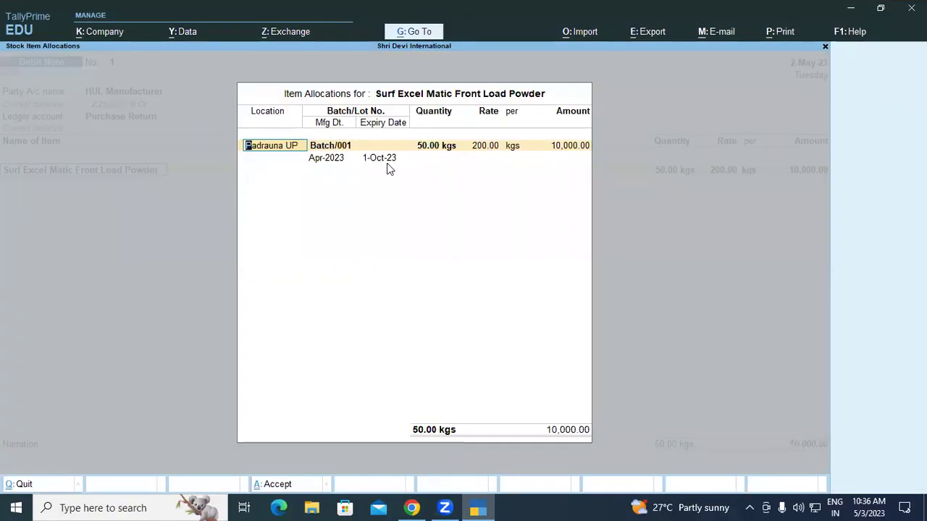
left_click(474, 507)
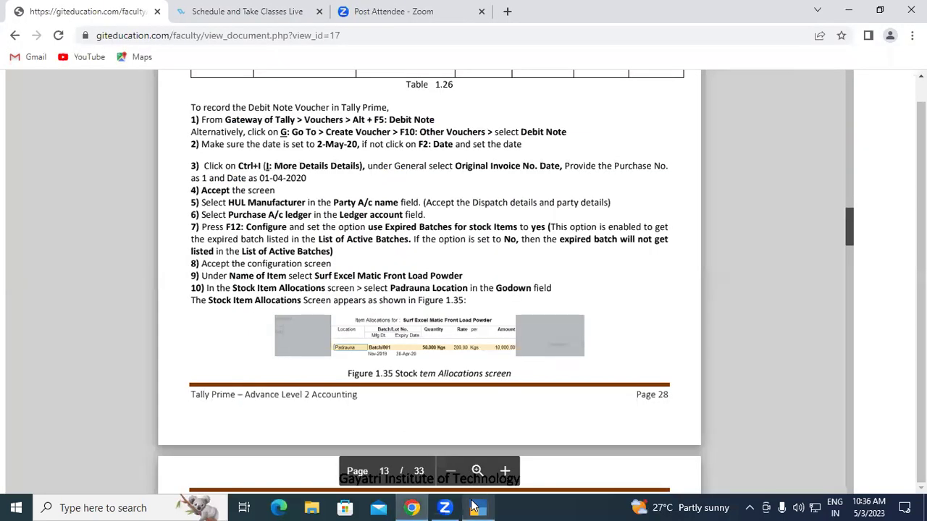
left_click(476, 507)
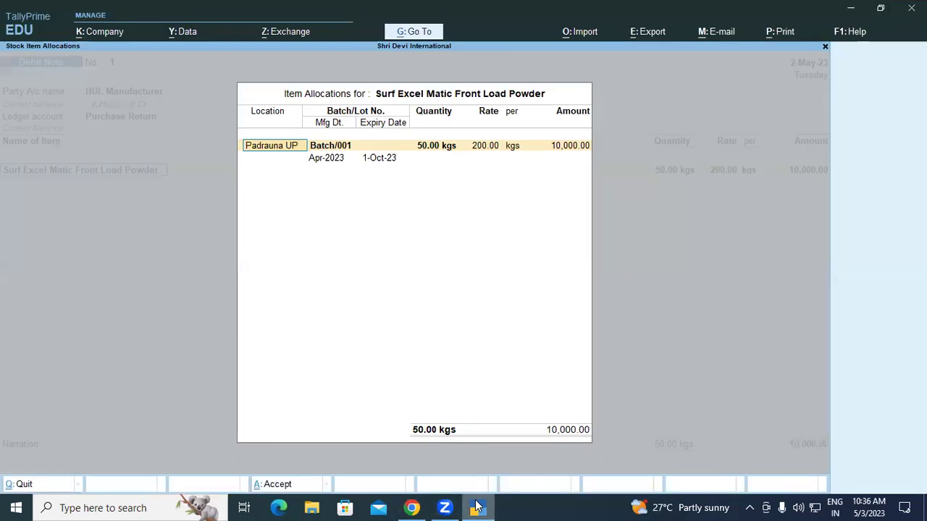
Accept the item allocation and end the item list to reach the bill-wise details for HUL Manufacturer
key("ctrl+a")
key("Return")
key("Return")
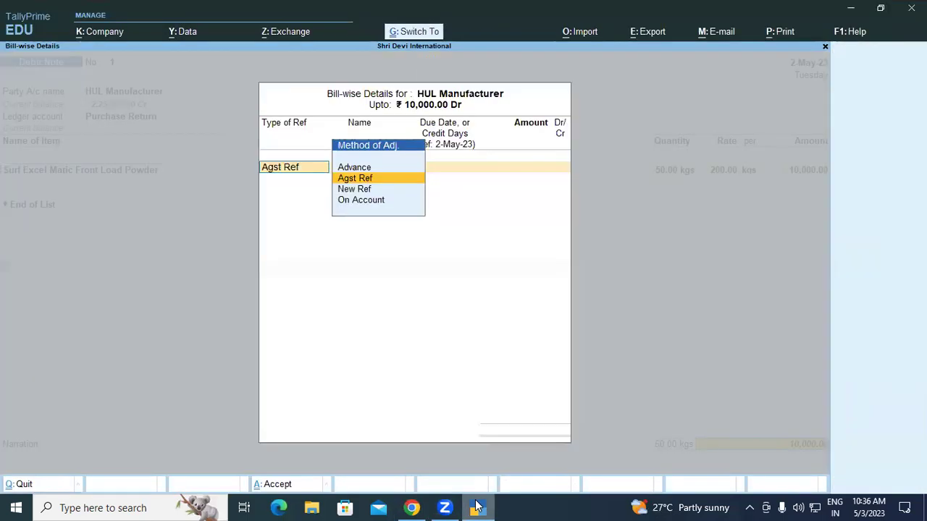